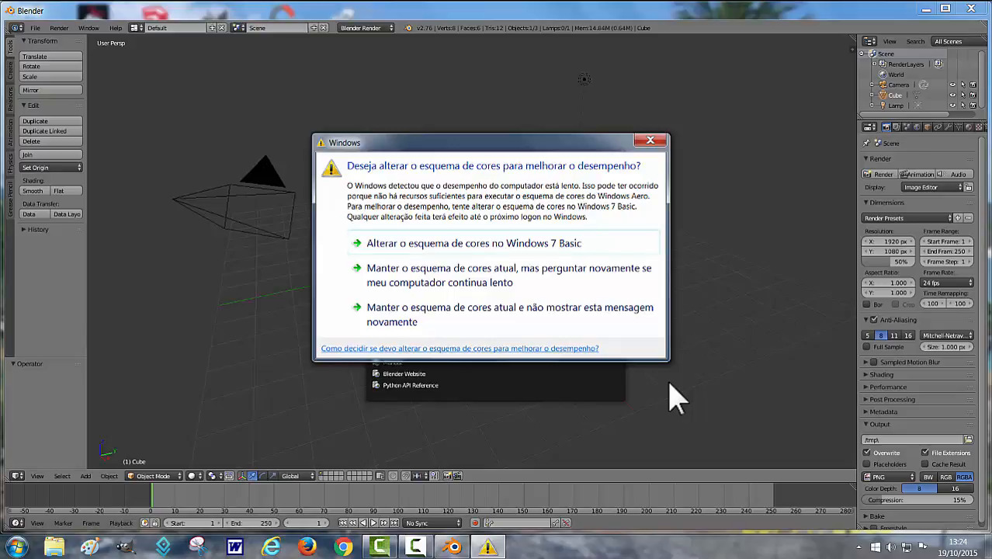
Step: Keep the current Windows colour scheme without further notices and delete the default cube
{"action": "left_click", "coordinate": [450, 317]}
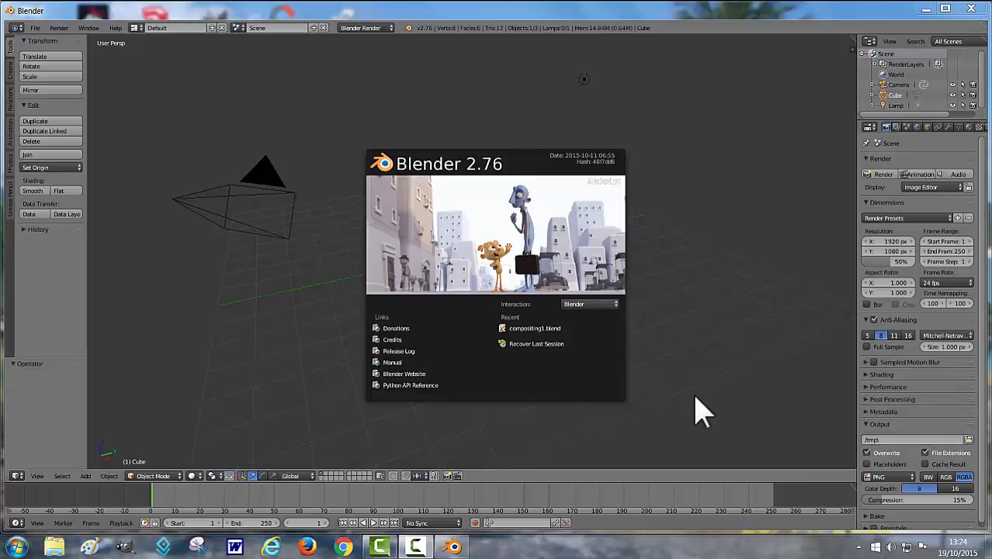
{"action": "left_click", "coordinate": [669, 329]}
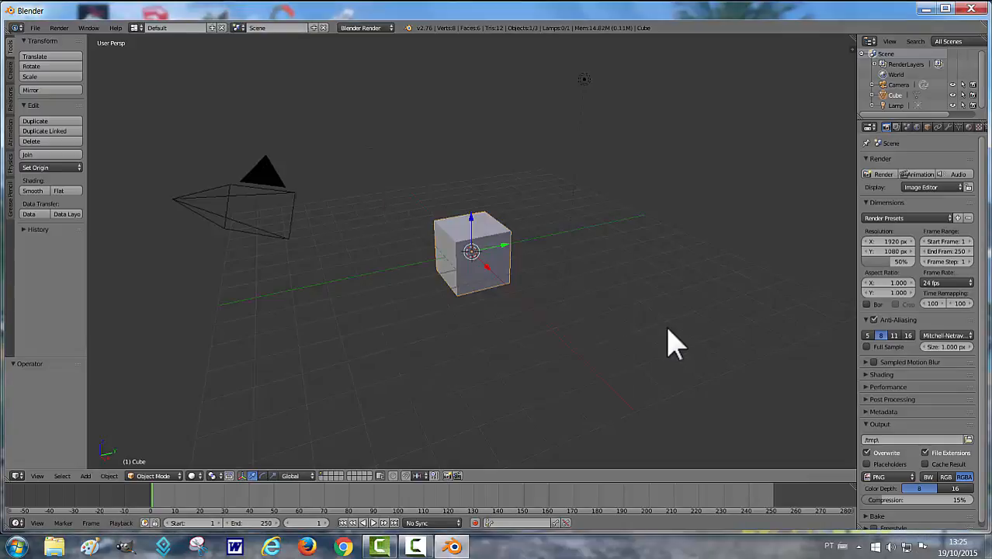
{"action": "key", "text": "x"}
{"action": "left_click", "coordinate": [482, 355]}
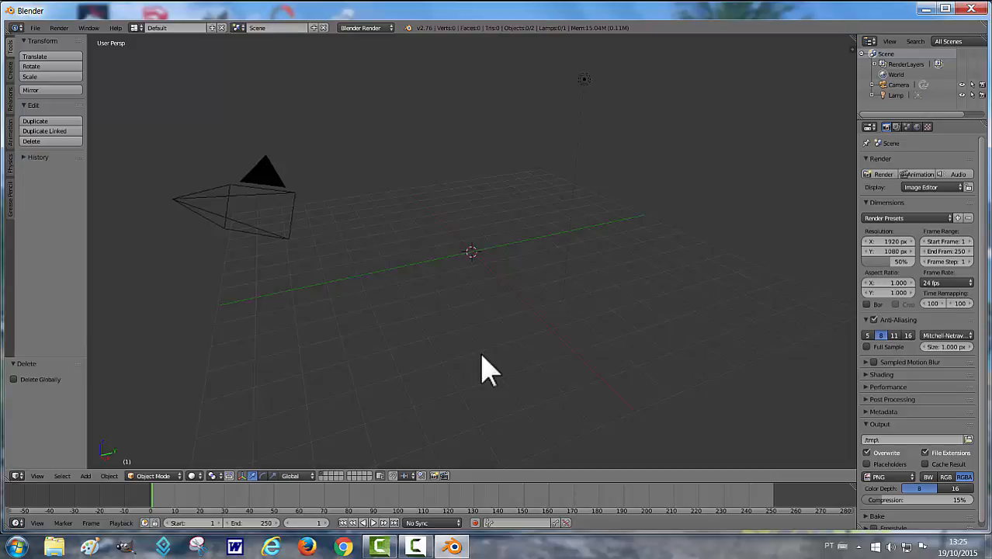
Step: Add a UV sphere in the front orthographic view and move it about -10.5 units along X
{"action": "key", "text": "KP_1"}
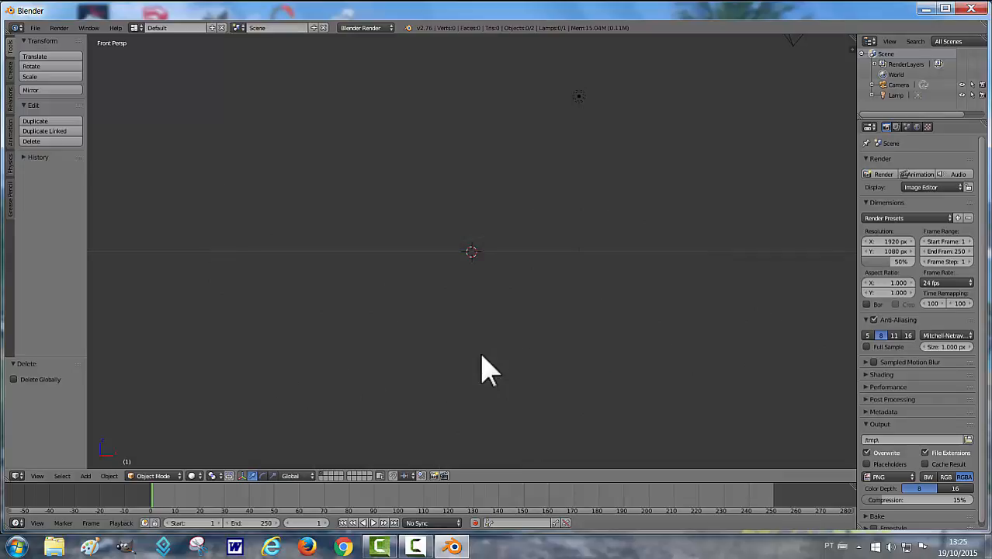
{"action": "key", "text": "KP_5"}
{"action": "key", "text": "shift+a"}
{"action": "mouse_move", "coordinate": [480, 355]}
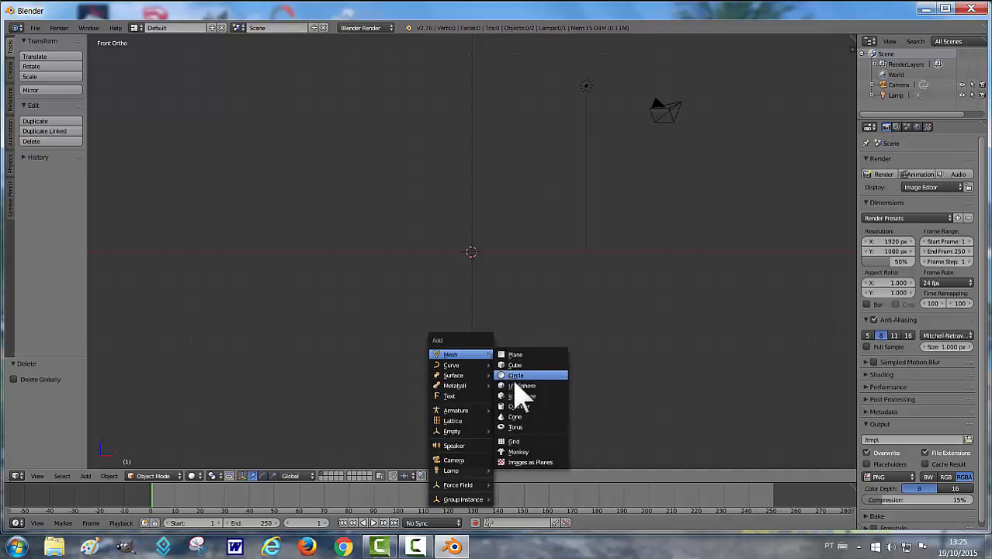
{"action": "left_click", "coordinate": [520, 386]}
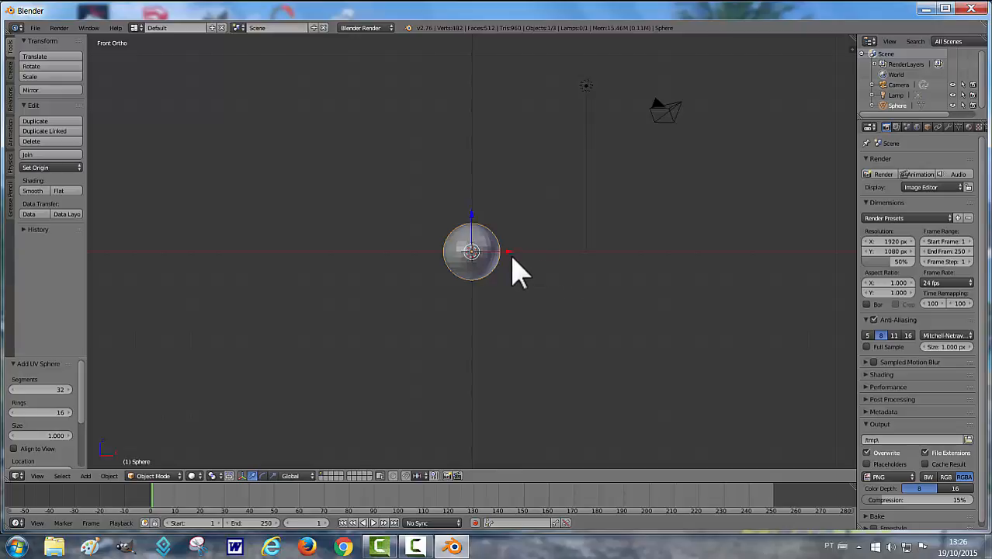
{"action": "left_click_drag", "start_coordinate": [510, 256], "coordinate": [214, 248]}
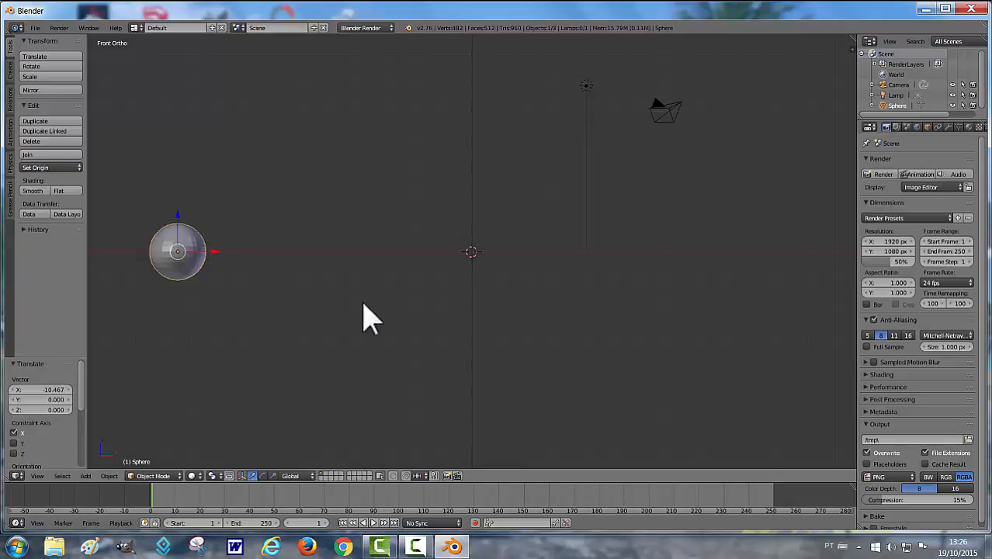
Step: Replace the existing camera with a new one added at the scene origin
{"action": "right_click", "coordinate": [673, 126]}
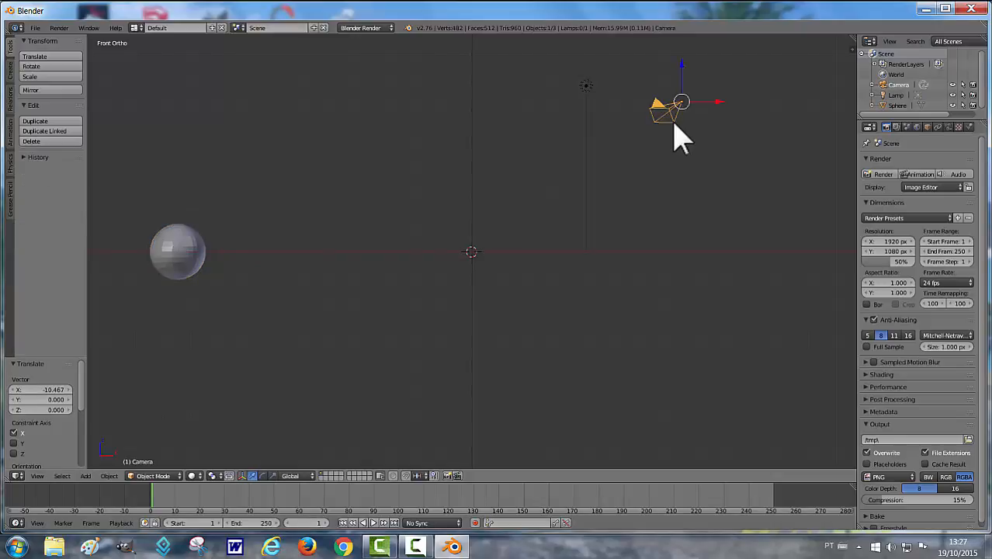
{"action": "key", "text": "x"}
{"action": "left_click", "coordinate": [646, 223]}
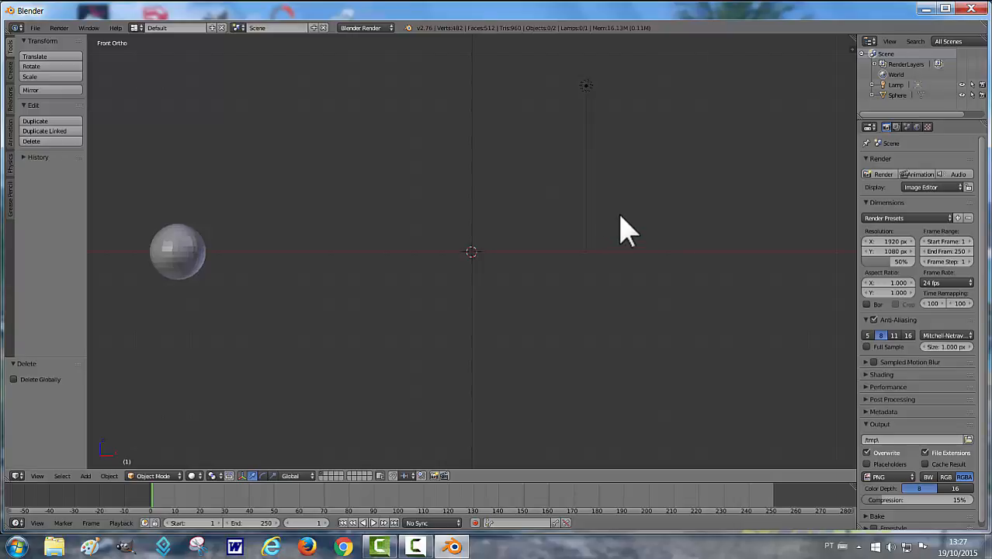
{"action": "key", "text": "shift+a"}
{"action": "mouse_move", "coordinate": [625, 212]}
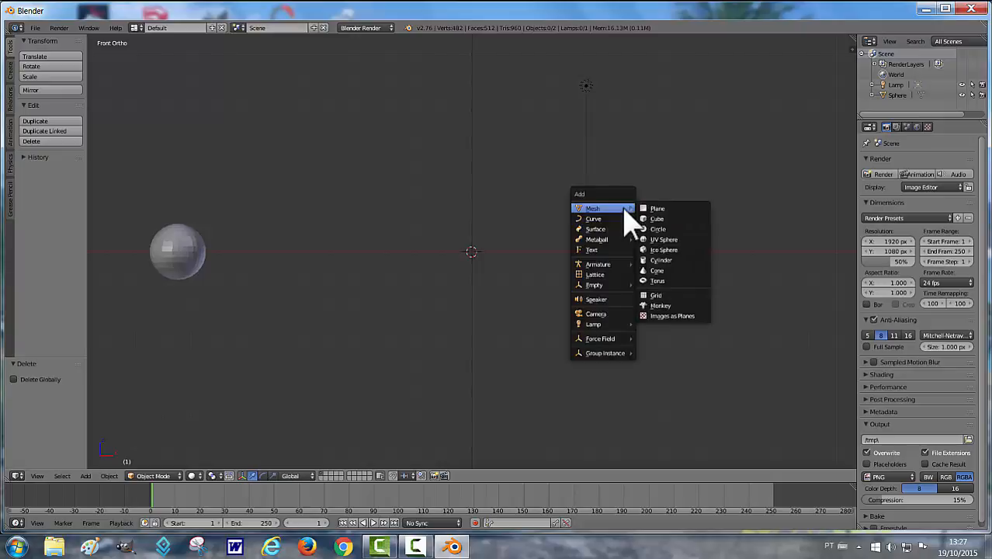
{"action": "left_click", "coordinate": [602, 316]}
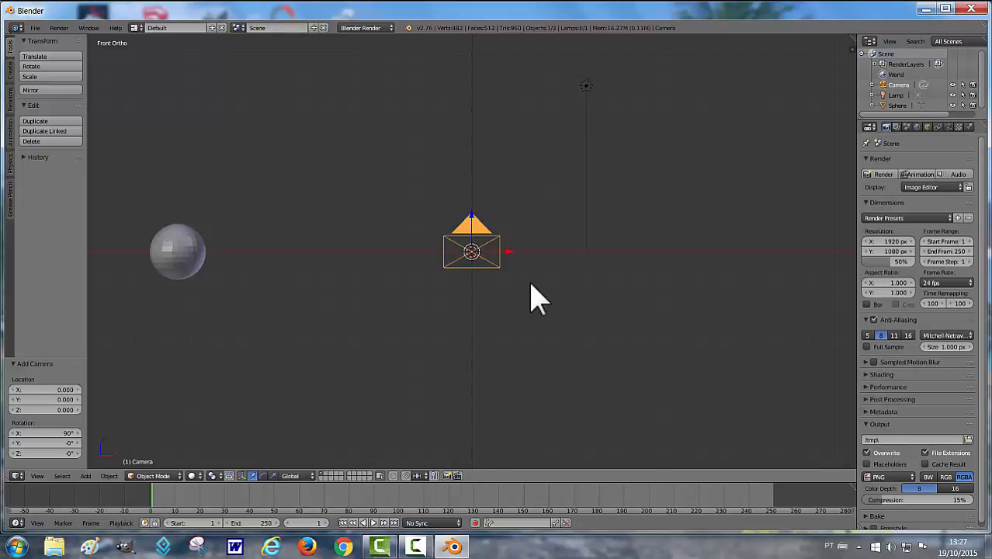
Step: Rotate the new camera 90° about the global Z axis and check the sphere through the camera
{"action": "key", "text": "r"}
{"action": "key", "text": "z"}
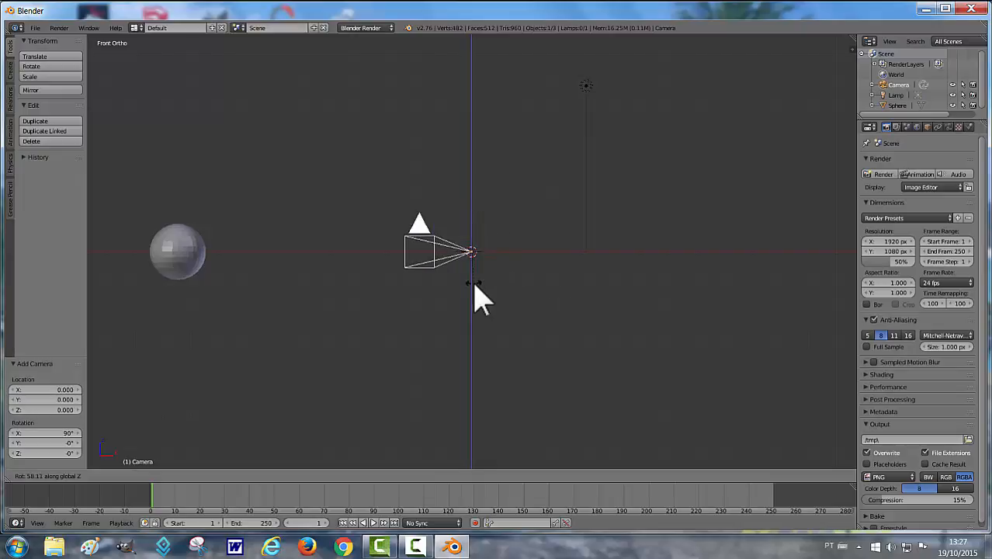
{"action": "type", "text": "90"}
{"action": "key", "text": "Return"}
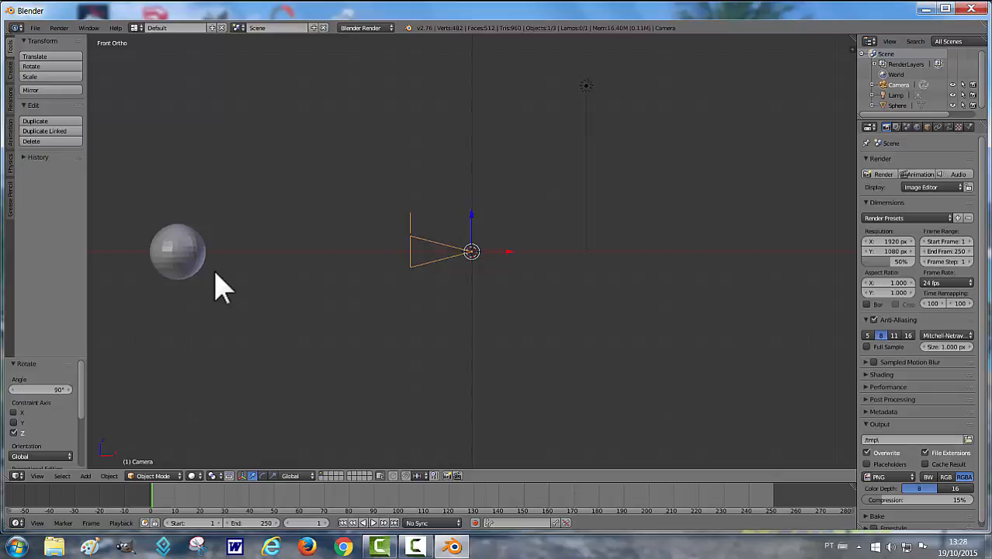
{"action": "key", "text": "KP_0"}
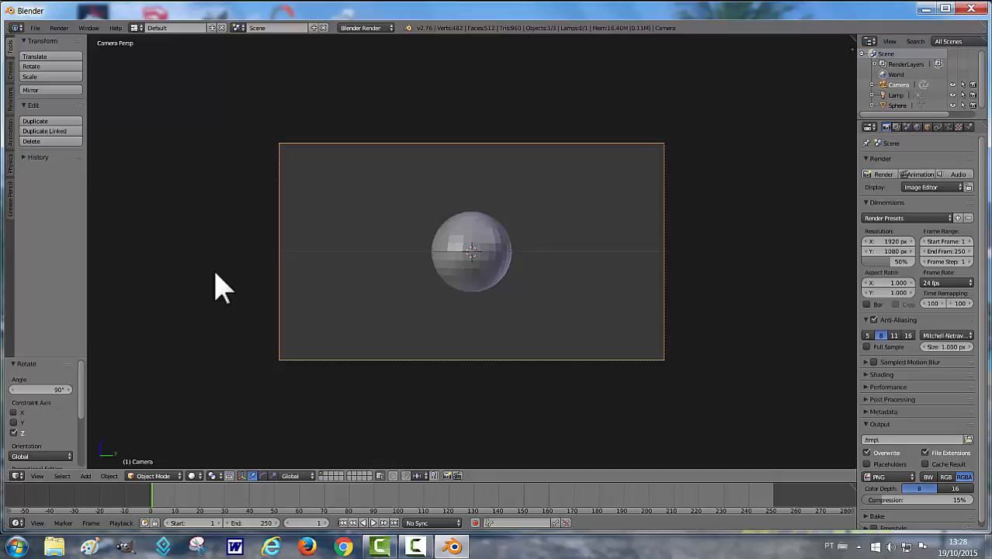
{"action": "key", "text": "KP_1"}
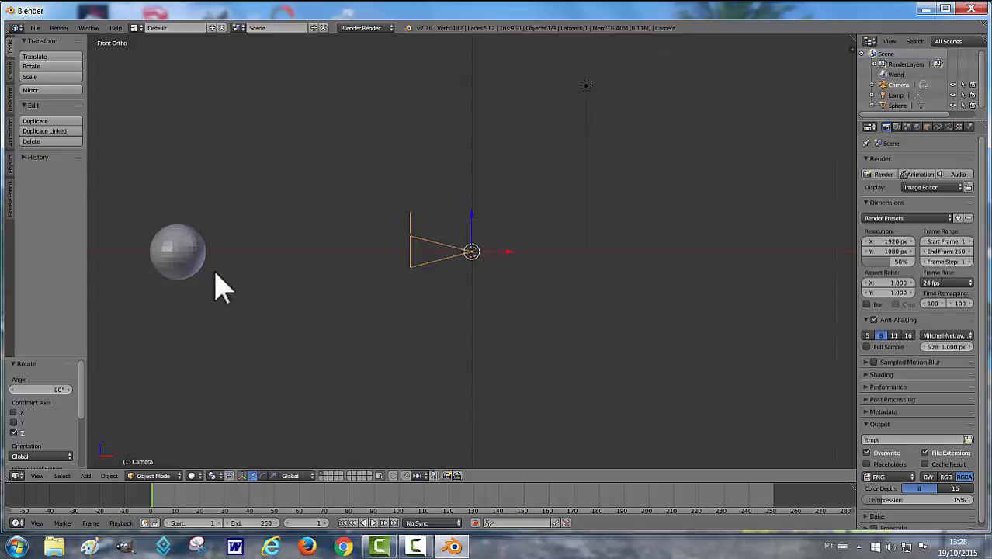
Step: Scale the sphere up by about 2.49 in the camera view so it nearly fills the frame height
{"action": "key", "text": "KP_0"}
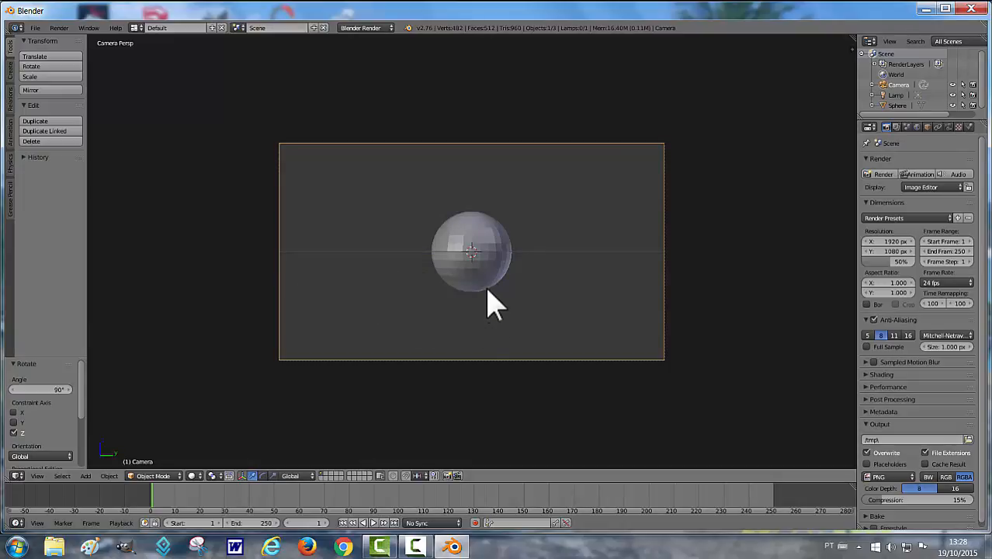
{"action": "key", "text": "s"}
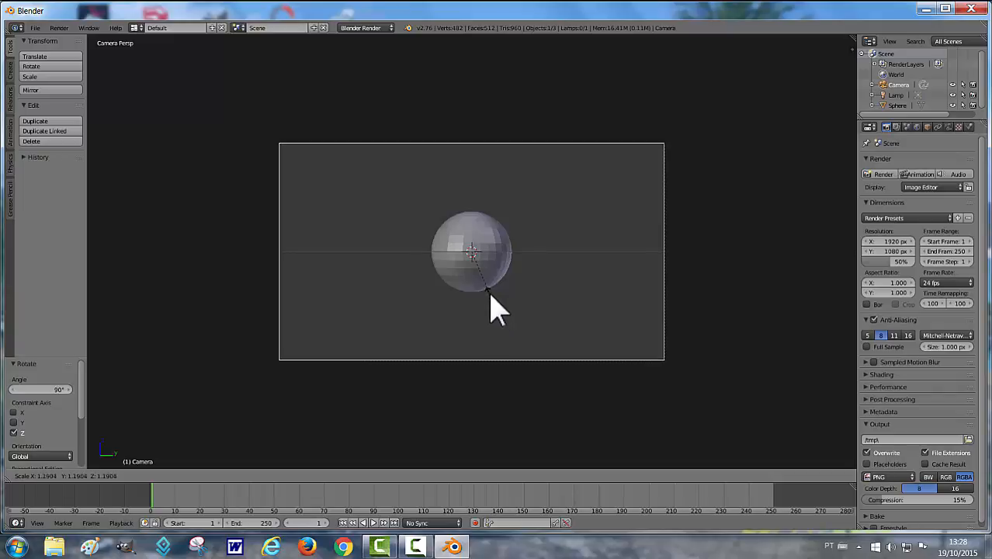
{"action": "key", "text": "Escape"}
{"action": "right_click", "coordinate": [485, 283]}
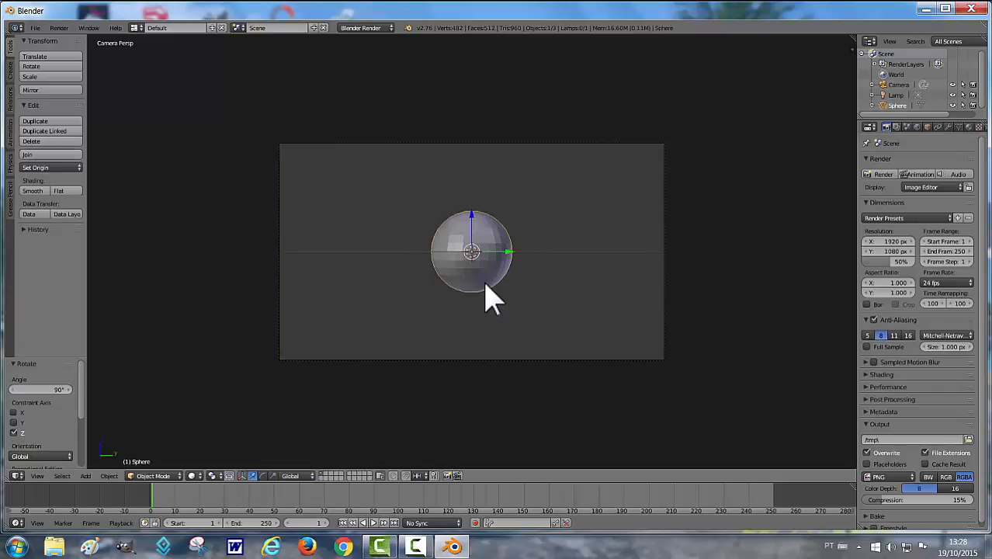
{"action": "key", "text": "s"}
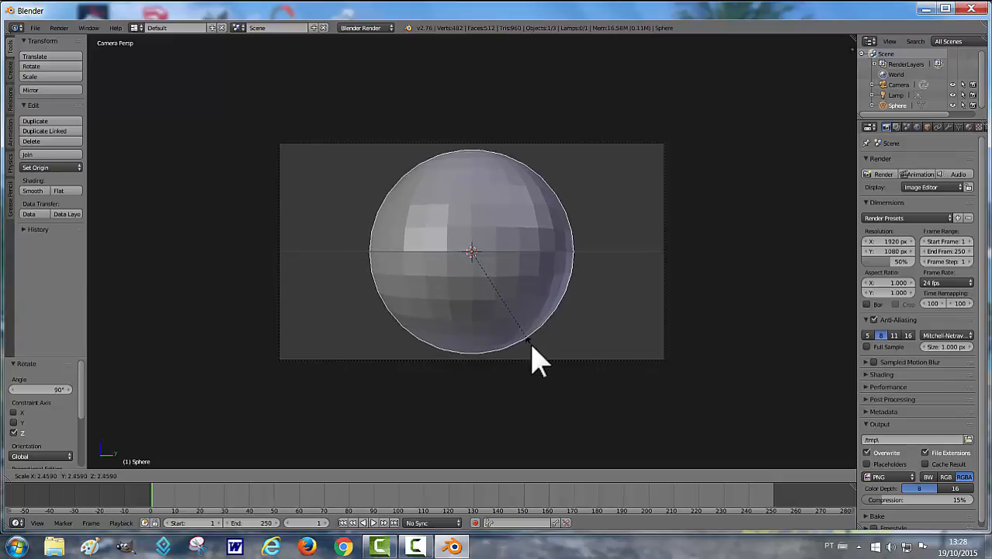
{"action": "left_click", "coordinate": [532, 347]}
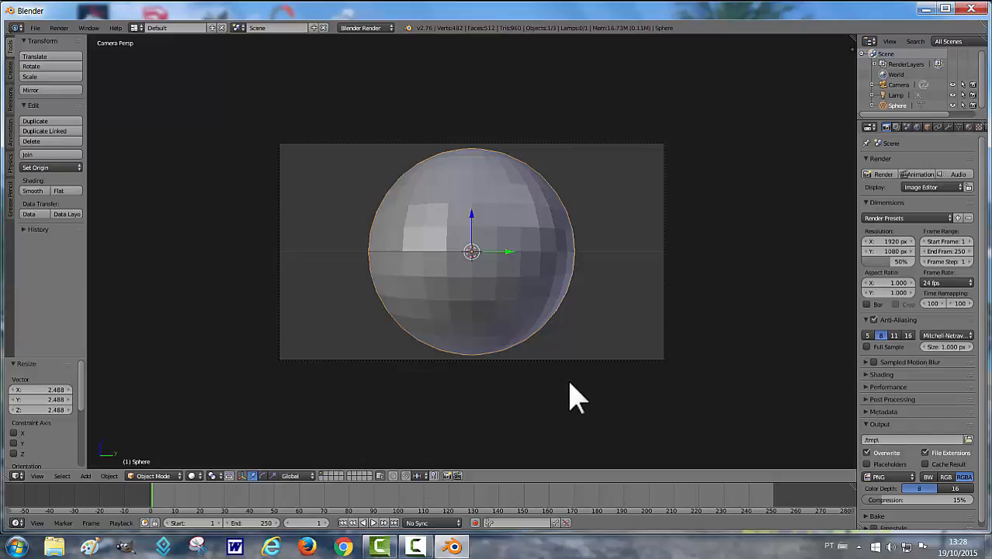
Step: Return to the front view and render the scene to inspect the sphere's framing
{"action": "key", "text": "KP_1"}
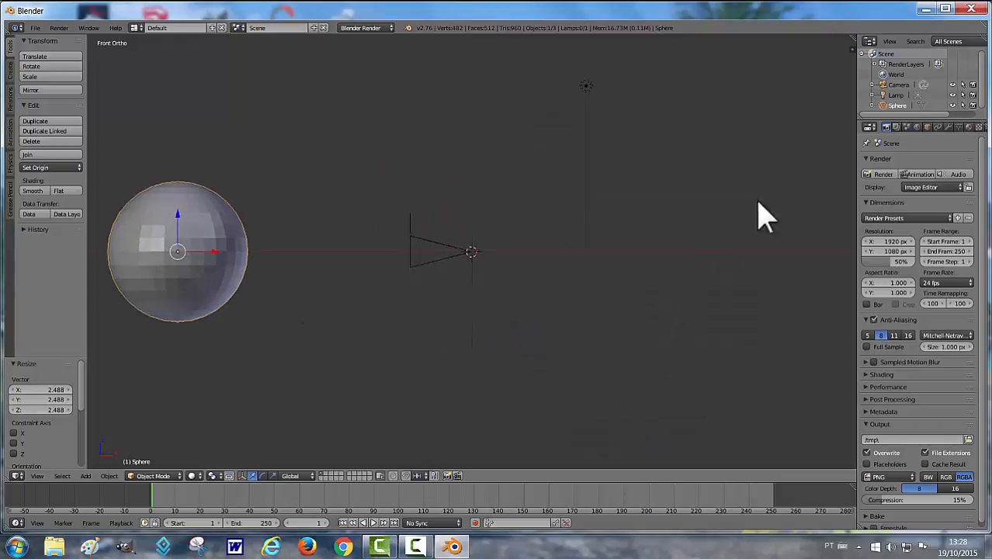
{"action": "left_click", "coordinate": [887, 177]}
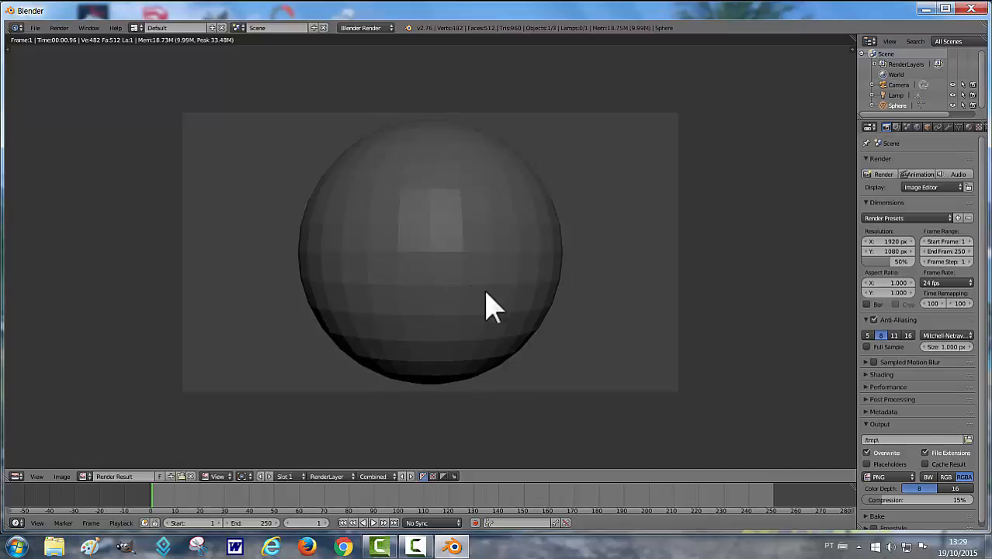
{"action": "key", "text": "Escape"}
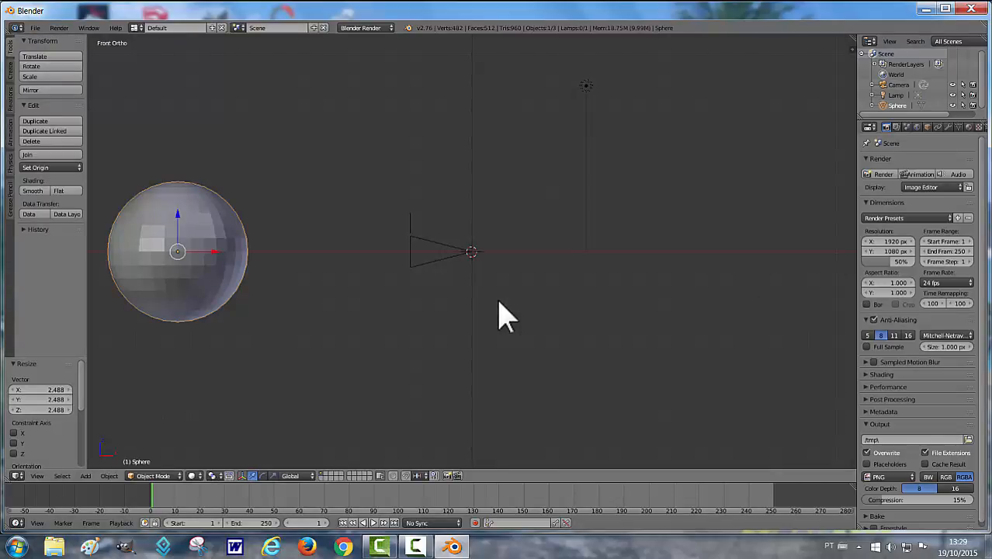
Step: Select the camera and snap the misplaced 3D cursor back to the scene centre
{"action": "left_click", "coordinate": [498, 301]}
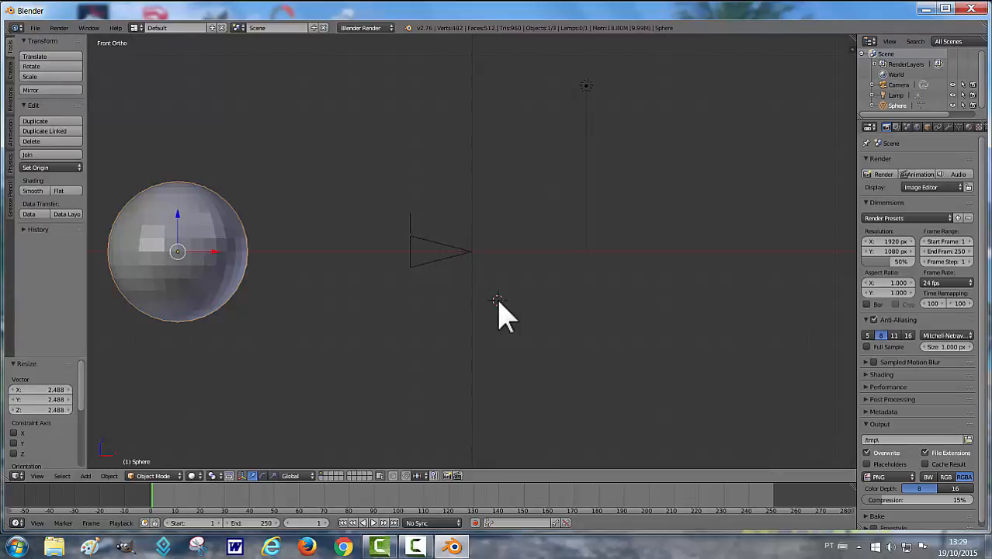
{"action": "right_click", "coordinate": [413, 269]}
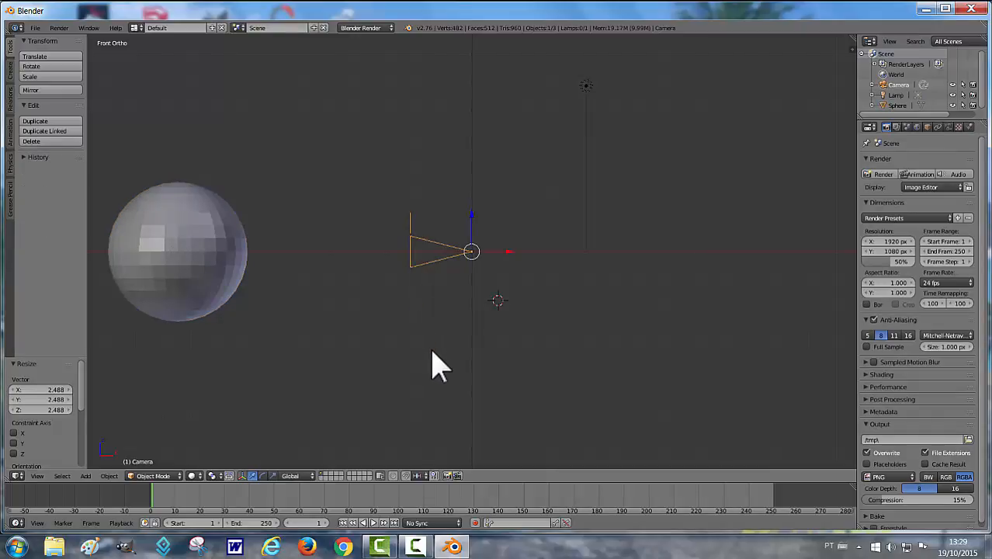
{"action": "key", "text": "shift+s"}
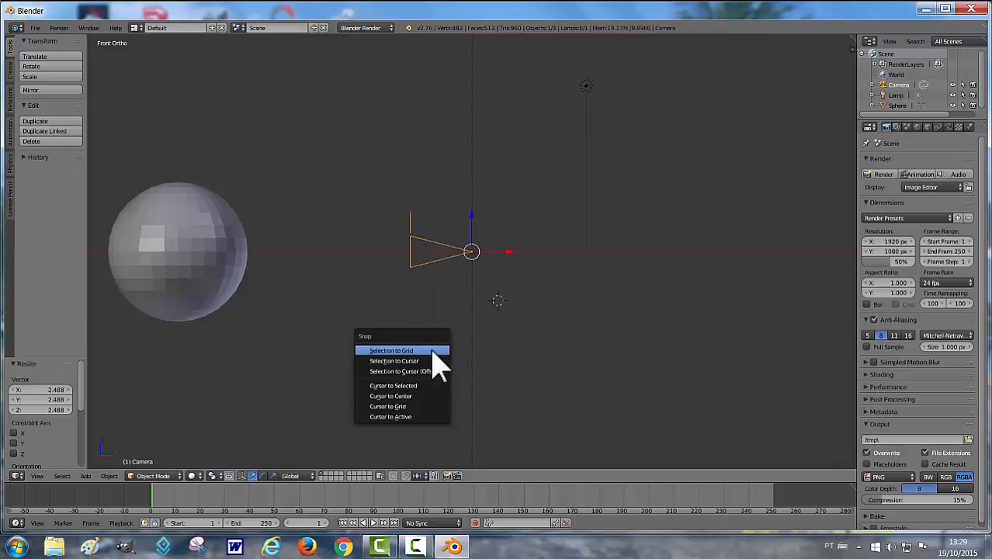
{"action": "left_click", "coordinate": [415, 395]}
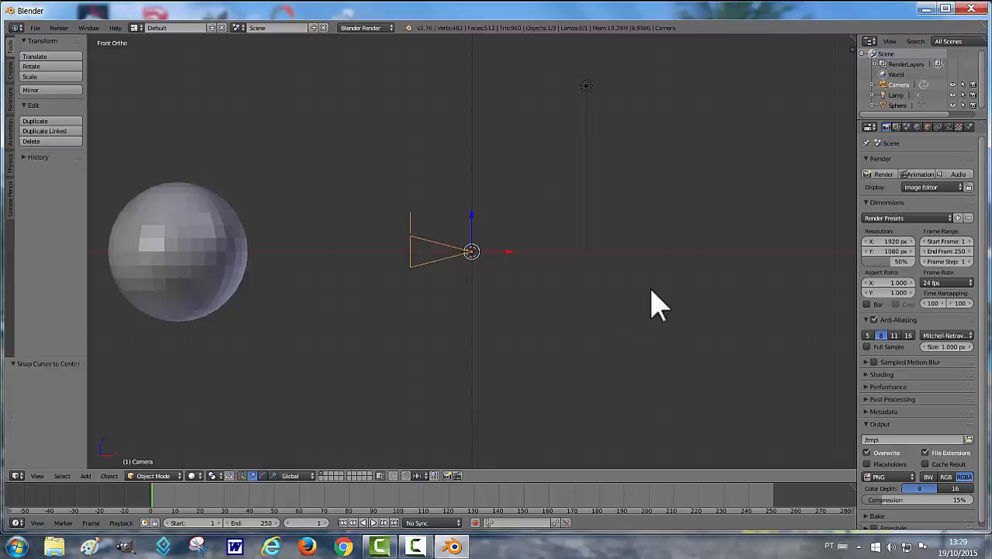
Step: Set the camera's focal length to 16 mm
{"action": "left_click", "coordinate": [948, 129]}
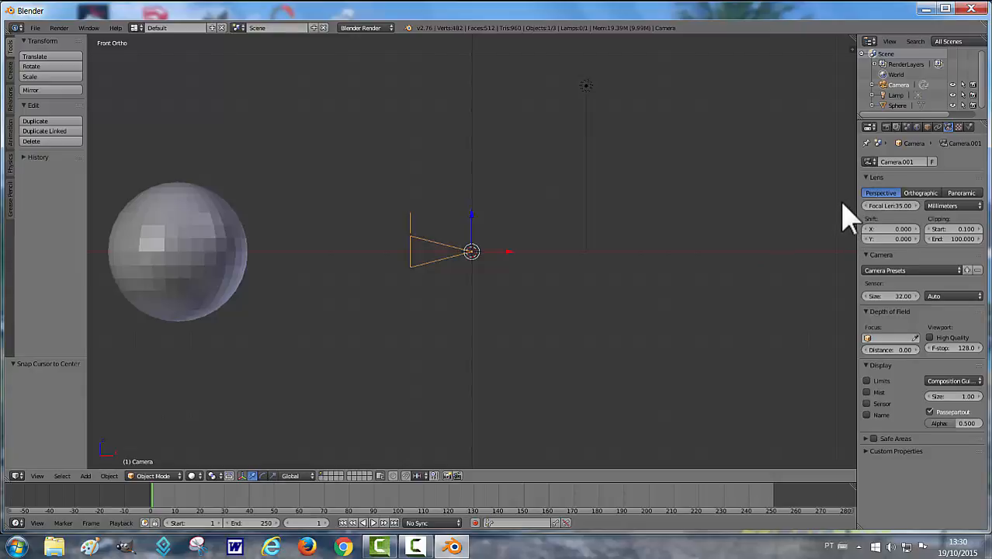
{"action": "left_click", "coordinate": [893, 208]}
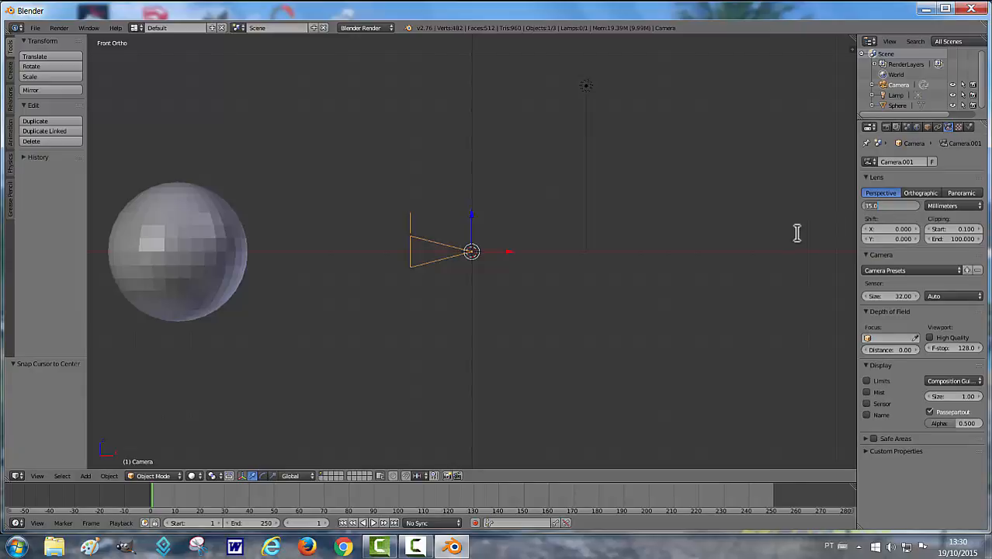
{"action": "type", "text": "16"}
{"action": "key", "text": "Return"}
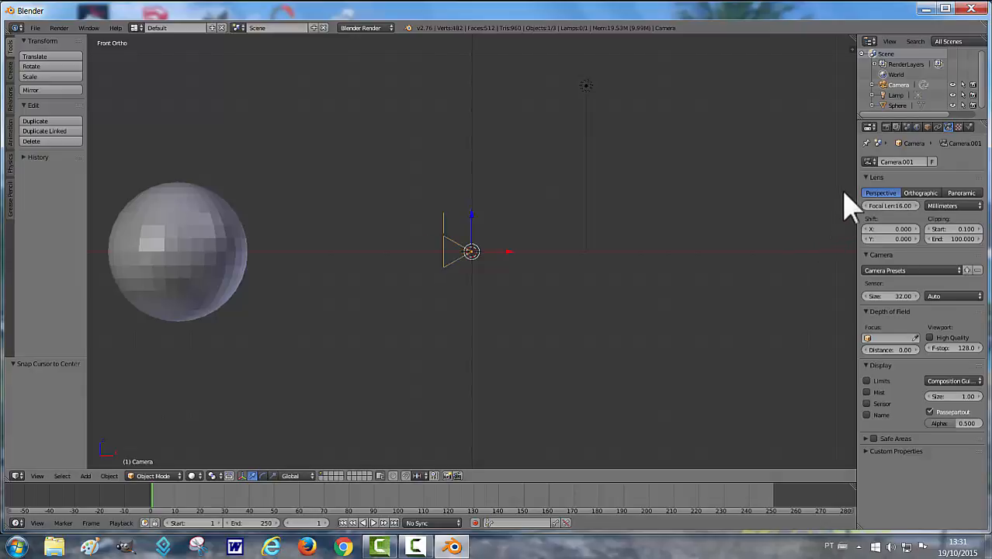
Step: Render the scene with the 16 mm lens to inspect the sphere's size in the frame
{"action": "left_click", "coordinate": [887, 127]}
{"action": "left_click", "coordinate": [886, 175]}
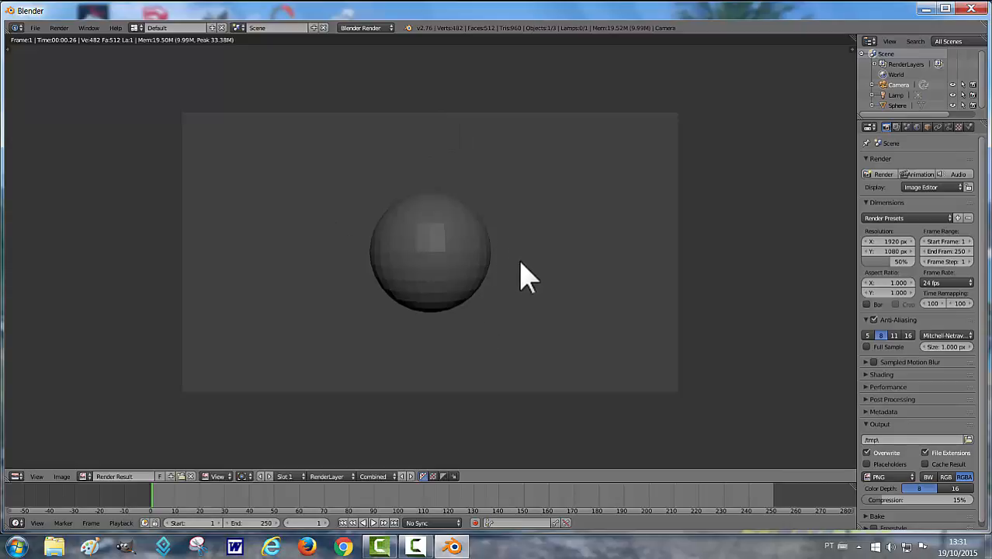
{"action": "key", "text": "Escape"}
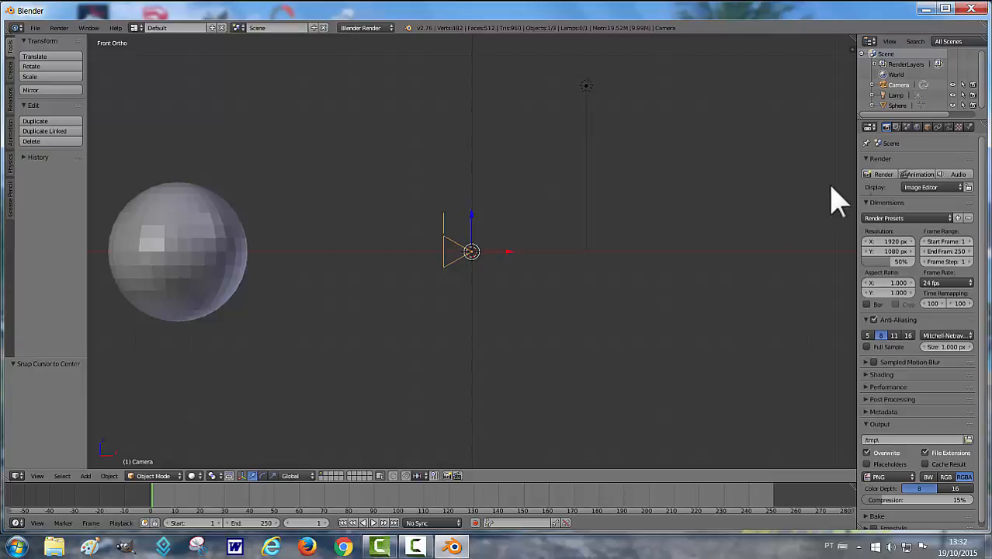
Step: Set the camera's focal length to 18 mm and return to the render settings
{"action": "left_click", "coordinate": [948, 126]}
{"action": "left_click", "coordinate": [888, 207]}
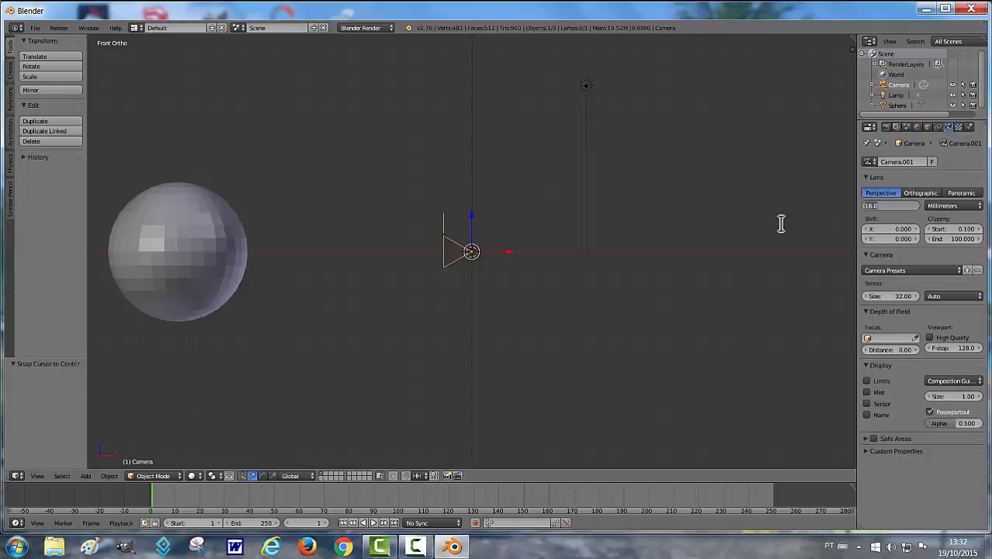
{"action": "type", "text": "18"}
{"action": "key", "text": "Return"}
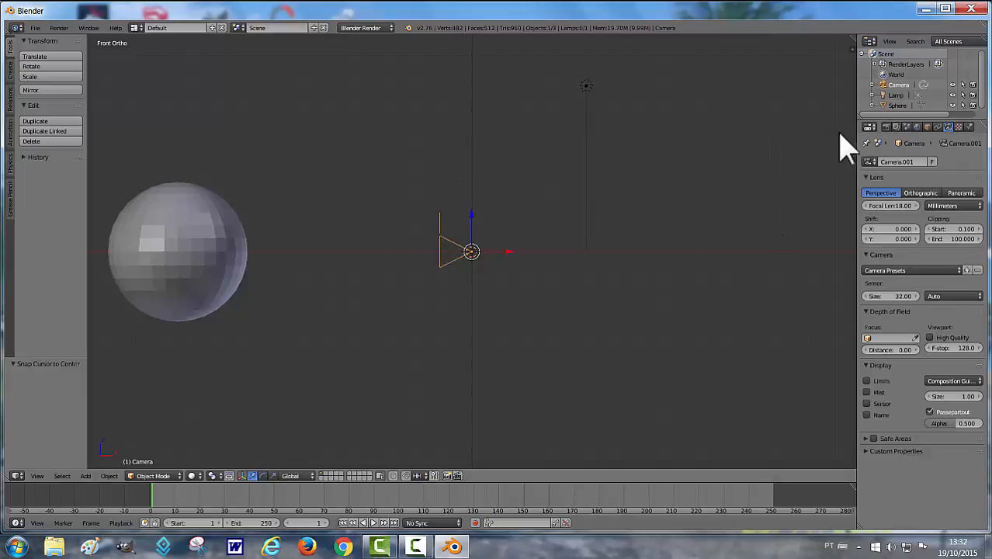
{"action": "left_click", "coordinate": [886, 127]}
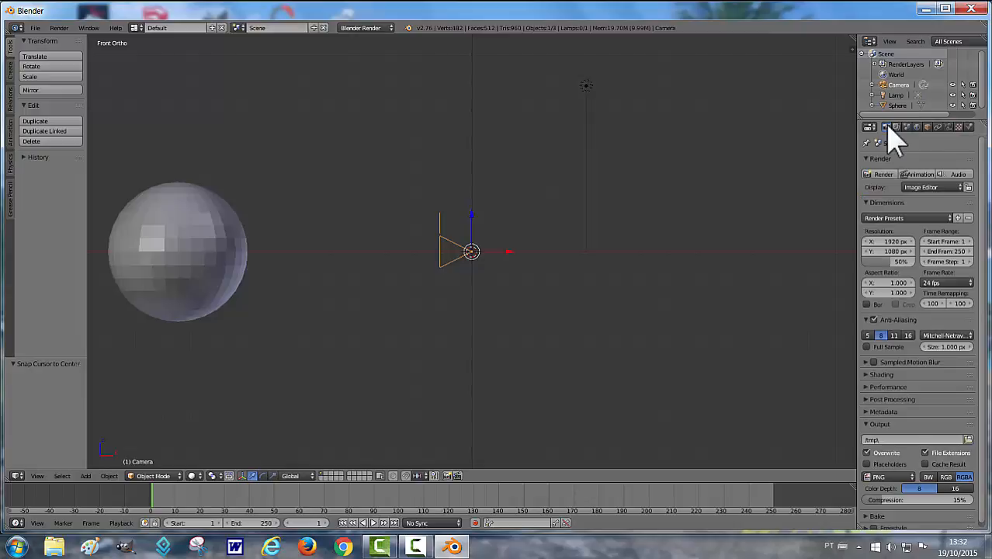
Step: Render the scene with the 18 mm lens to inspect the sphere's size, and close the render
{"action": "left_click", "coordinate": [885, 174]}
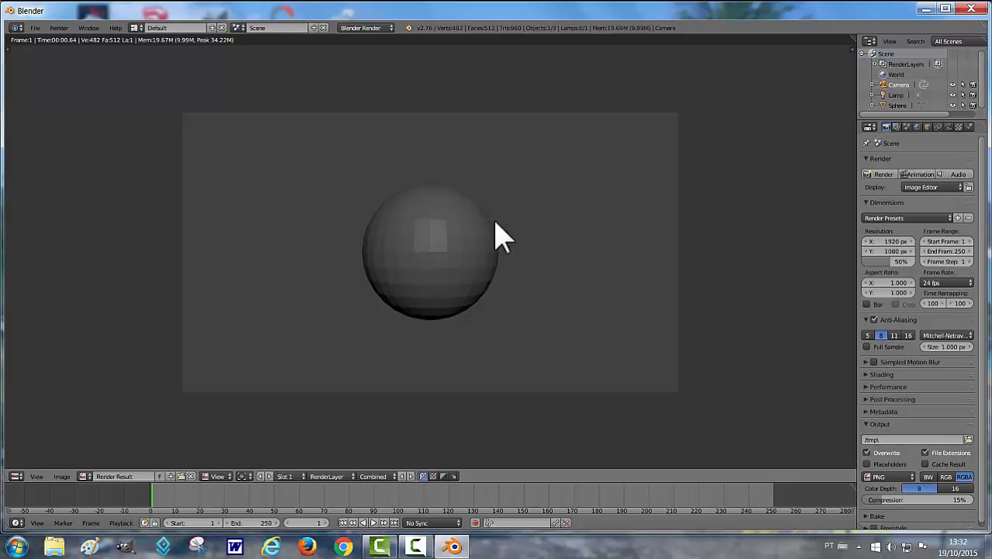
{"action": "key", "text": "Escape"}
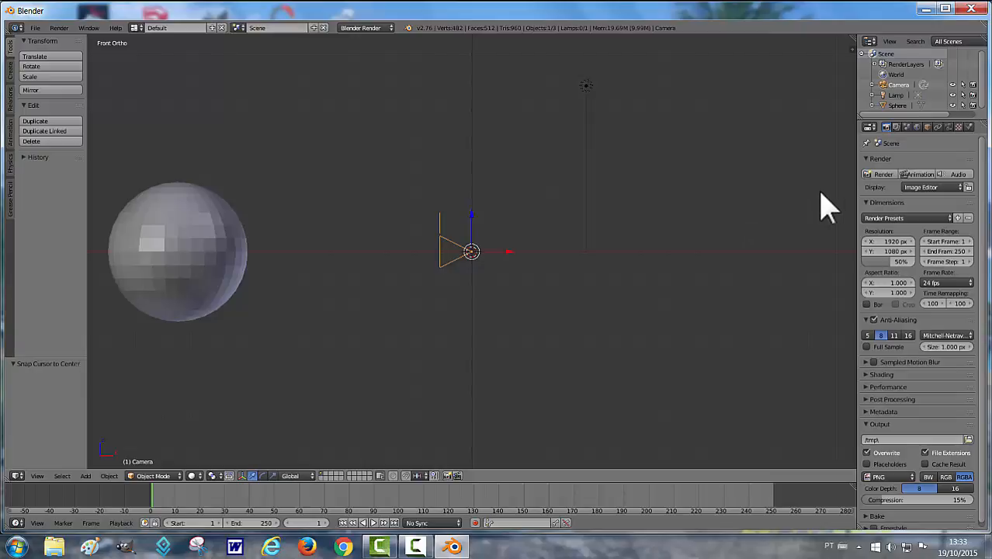
Step: Set the camera's focal length to 55 mm
{"action": "left_click", "coordinate": [948, 128]}
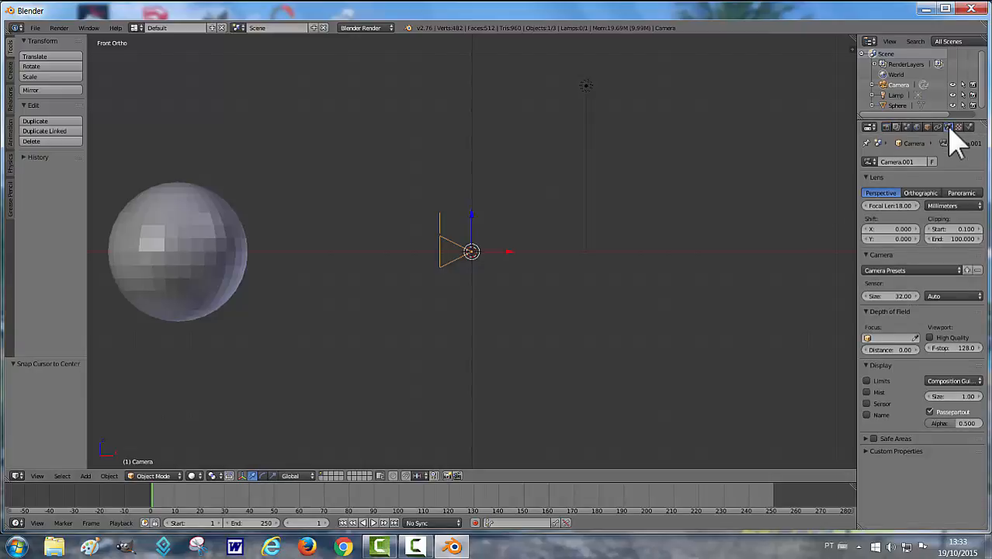
{"action": "left_click", "coordinate": [890, 207]}
{"action": "type", "text": "55"}
{"action": "key", "text": "Return"}
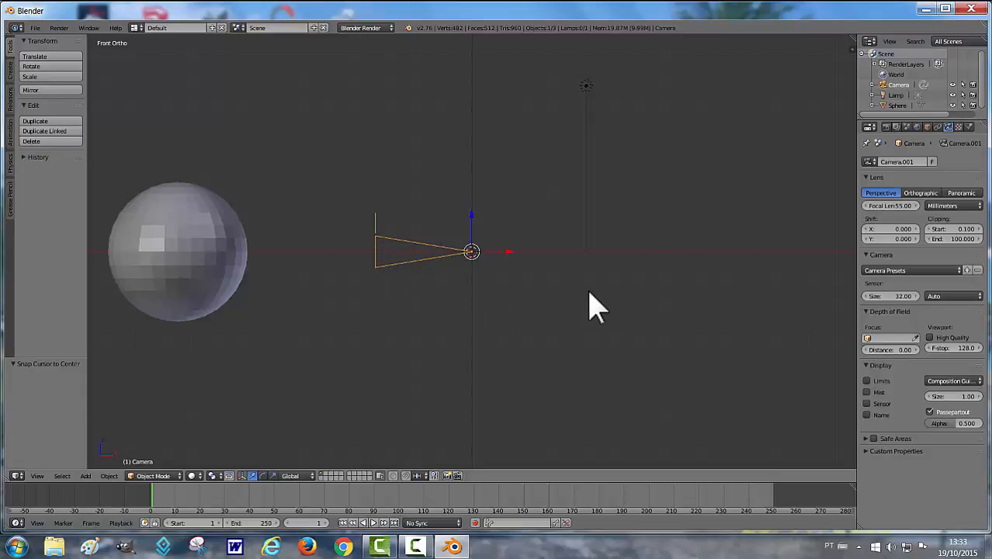
Step: Render the scene with the 55 mm lens to examine how the sphere fills the frame, and close the render
{"action": "left_click", "coordinate": [887, 127]}
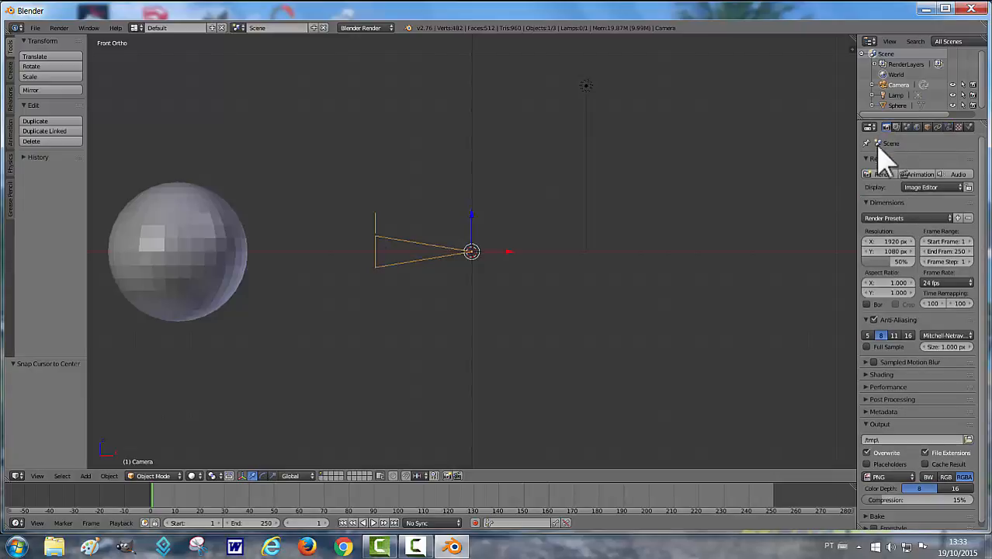
{"action": "left_click", "coordinate": [880, 174]}
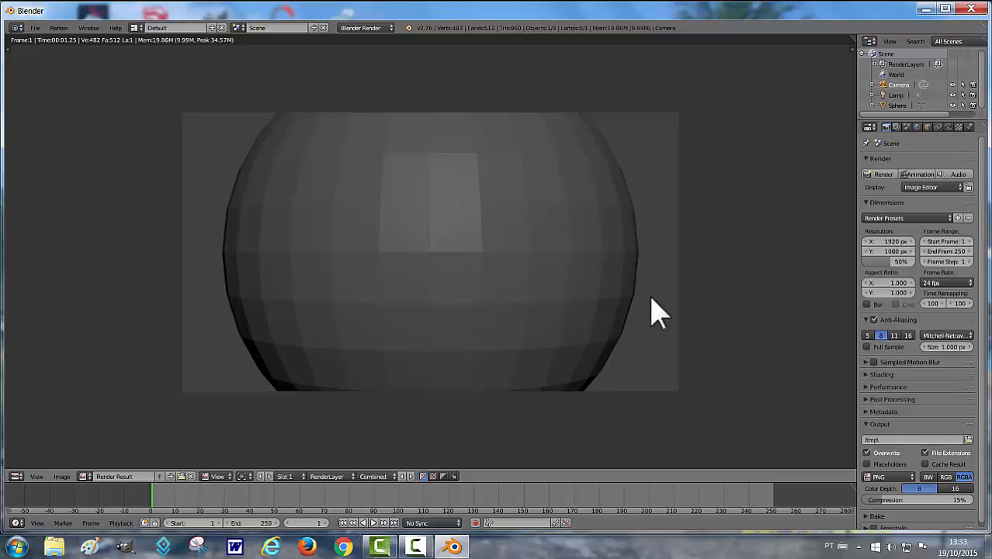
{"action": "key", "text": "Escape"}
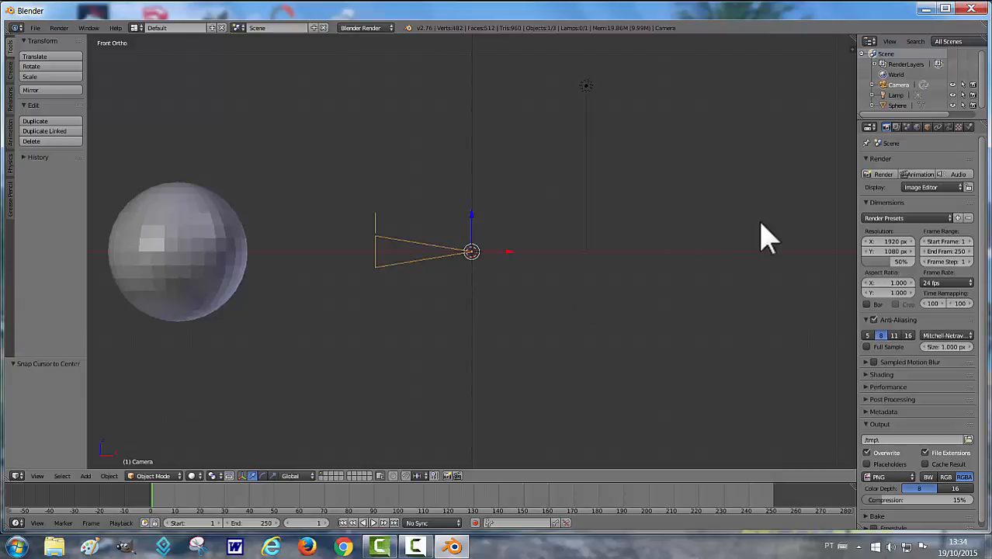
Step: Set the camera's focal length to 7 mm
{"action": "left_click", "coordinate": [948, 127]}
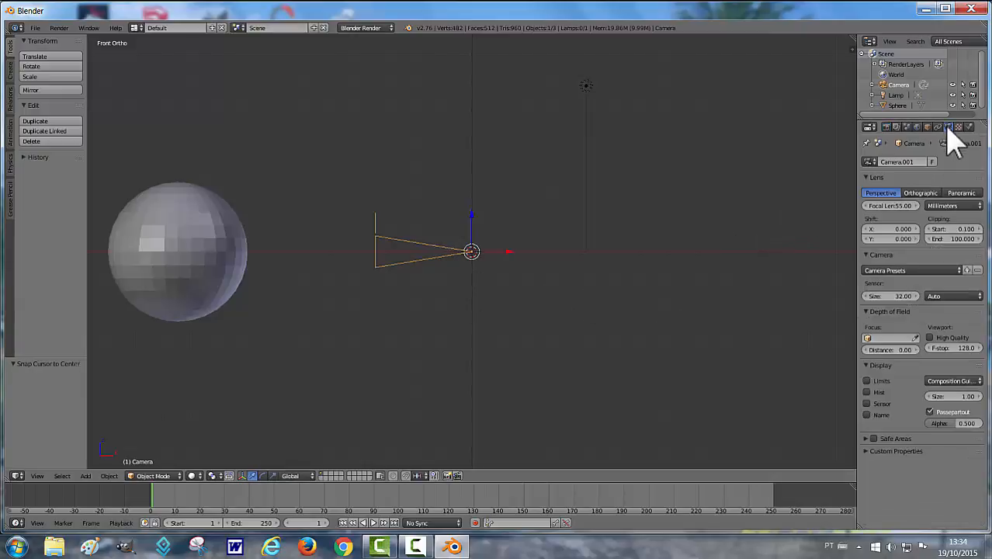
{"action": "left_click", "coordinate": [887, 206]}
{"action": "type", "text": "7"}
{"action": "key", "text": "Return"}
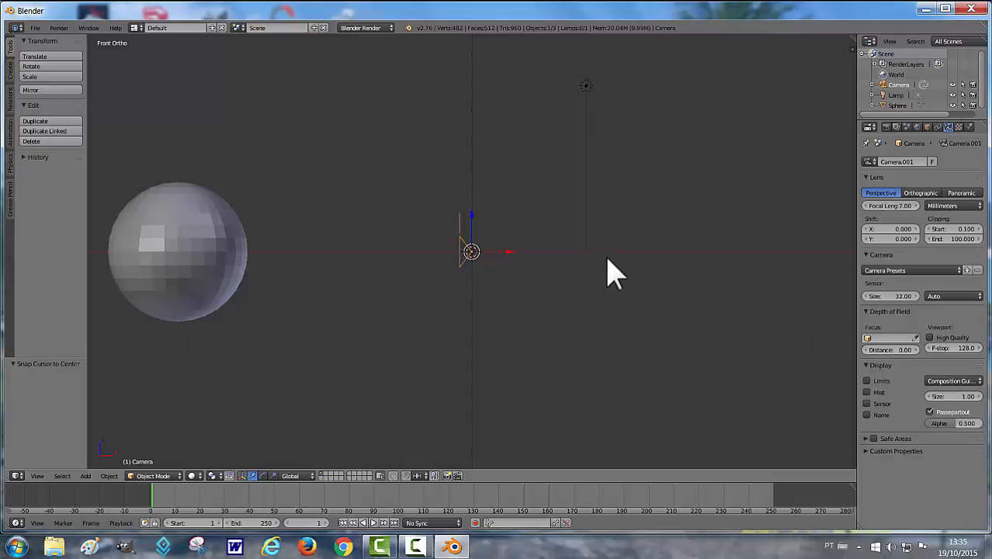
Step: Render the scene with the 7 mm lens to examine the sphere's size in the wide view, and close the render
{"action": "left_click", "coordinate": [886, 126]}
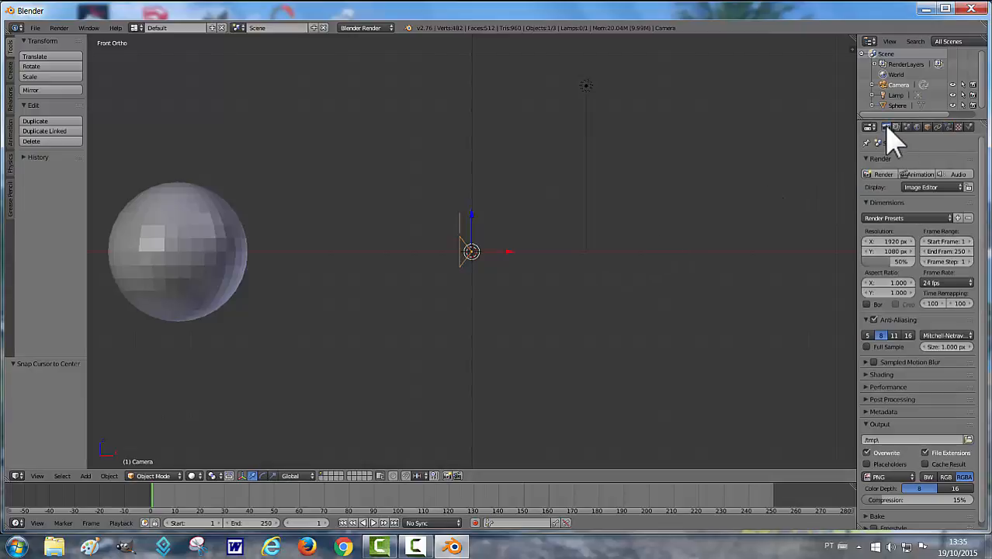
{"action": "left_click", "coordinate": [882, 174]}
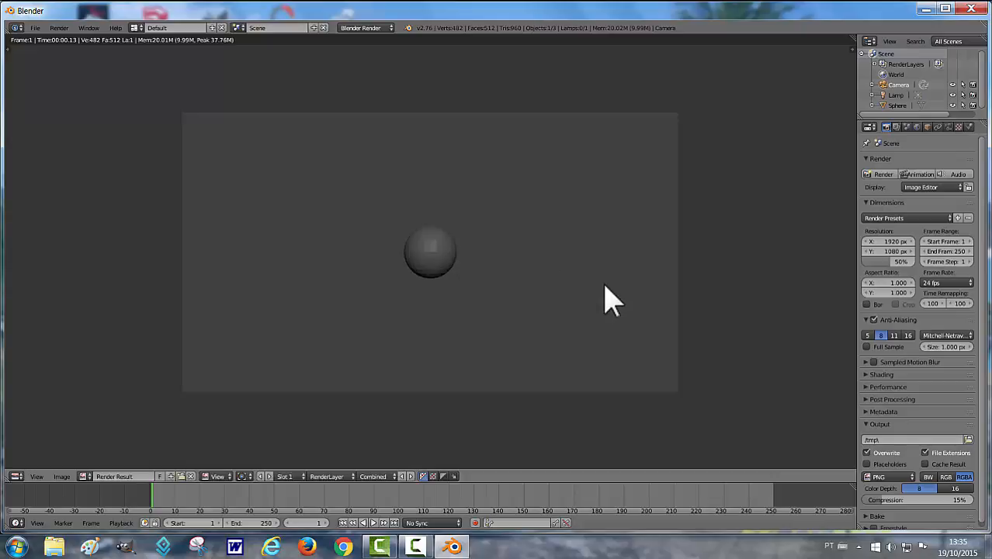
{"action": "key", "text": "Escape"}
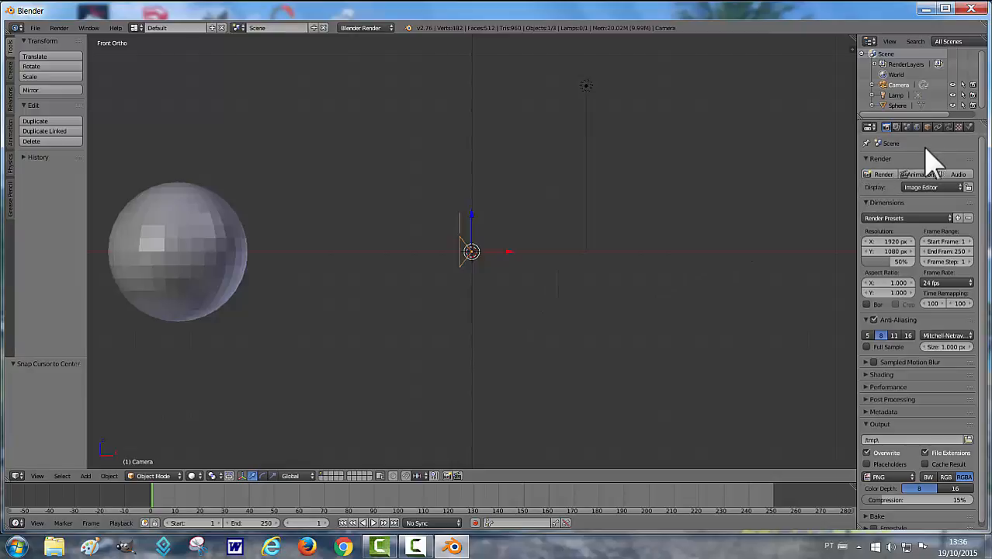
Step: Set the camera's focal length to 300 mm
{"action": "left_click", "coordinate": [947, 127]}
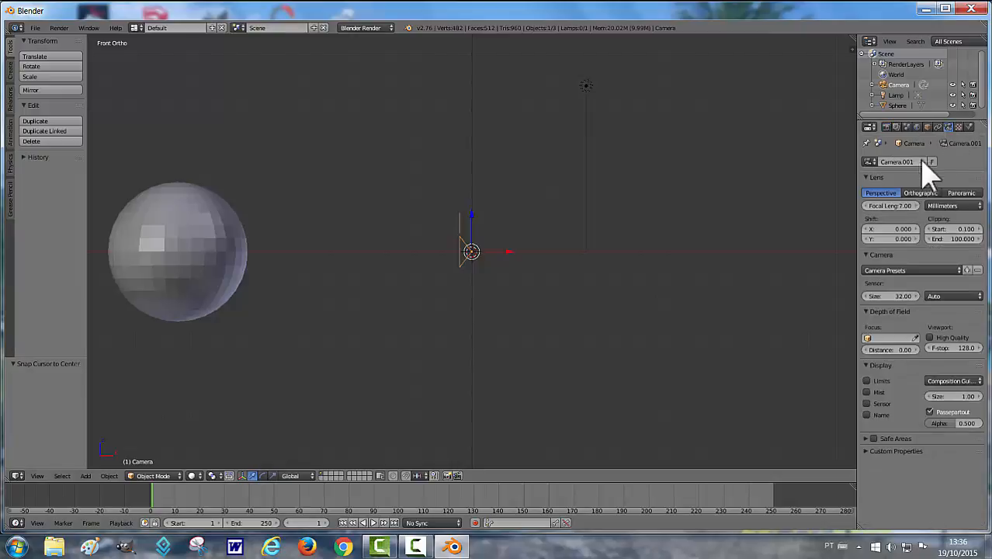
{"action": "left_click", "coordinate": [890, 207]}
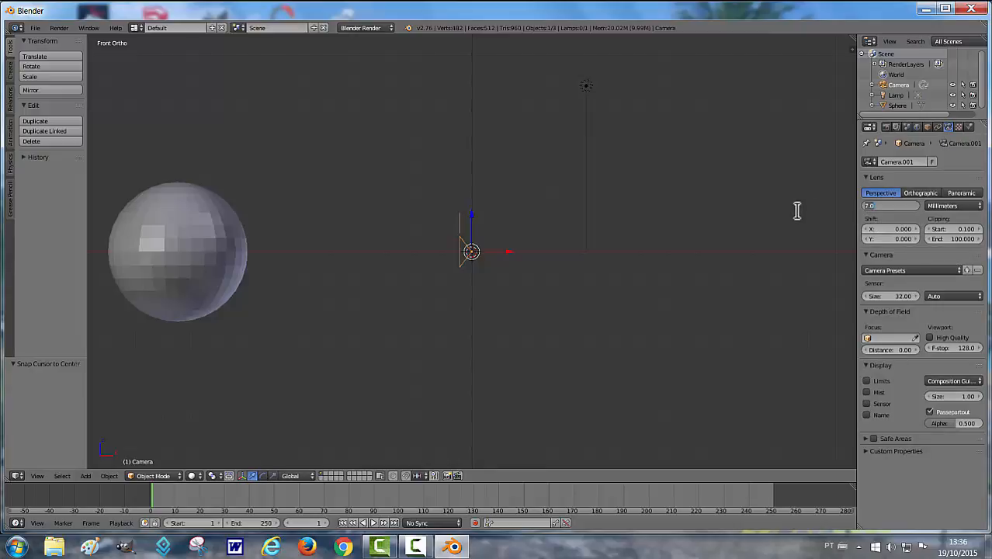
{"action": "type", "text": "1"}
{"action": "type", "text": "00"}
{"action": "key", "text": "Return"}
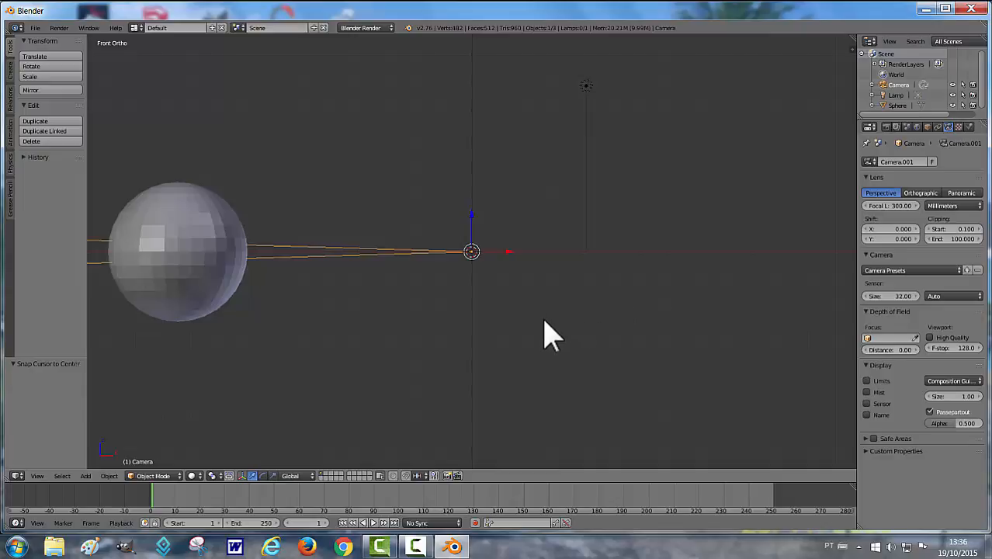
Step: Move the sphere about -11.83 units along the X axis, beyond the end of the camera's lengthened view cone
{"action": "middle_click_drag", "start_coordinate": [544, 322], "coordinate": [835, 327], "text": "shift"}
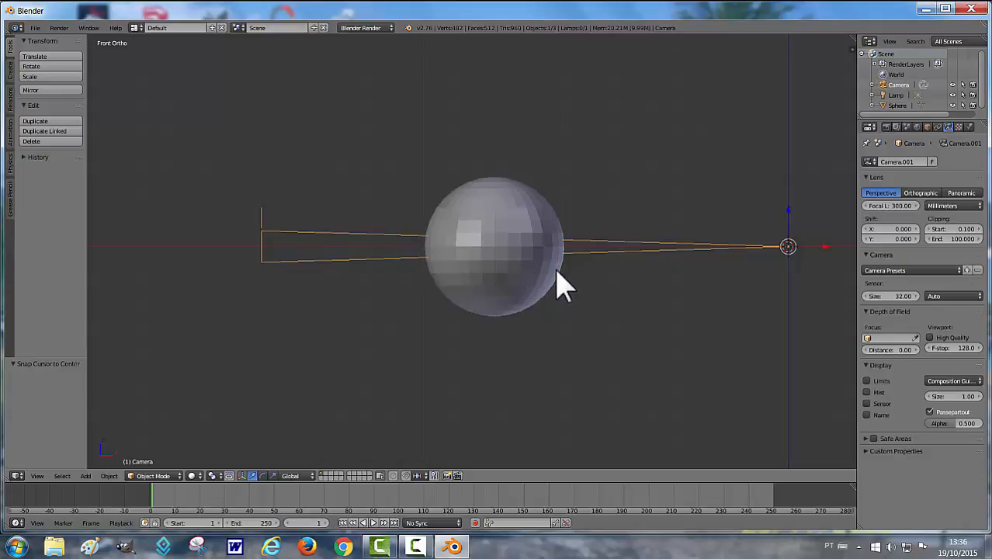
{"action": "right_click", "coordinate": [492, 270]}
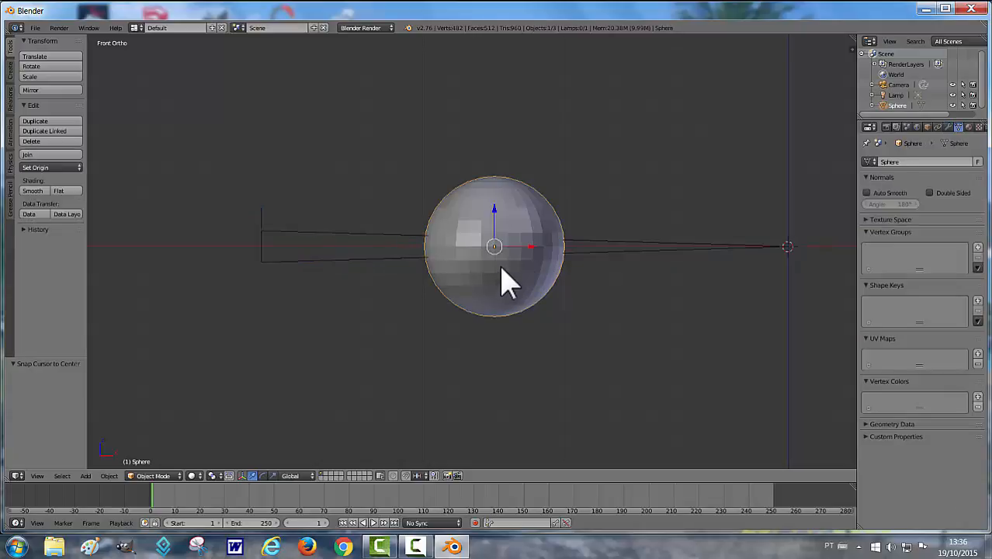
{"action": "key", "text": "g"}
{"action": "key", "text": "x"}
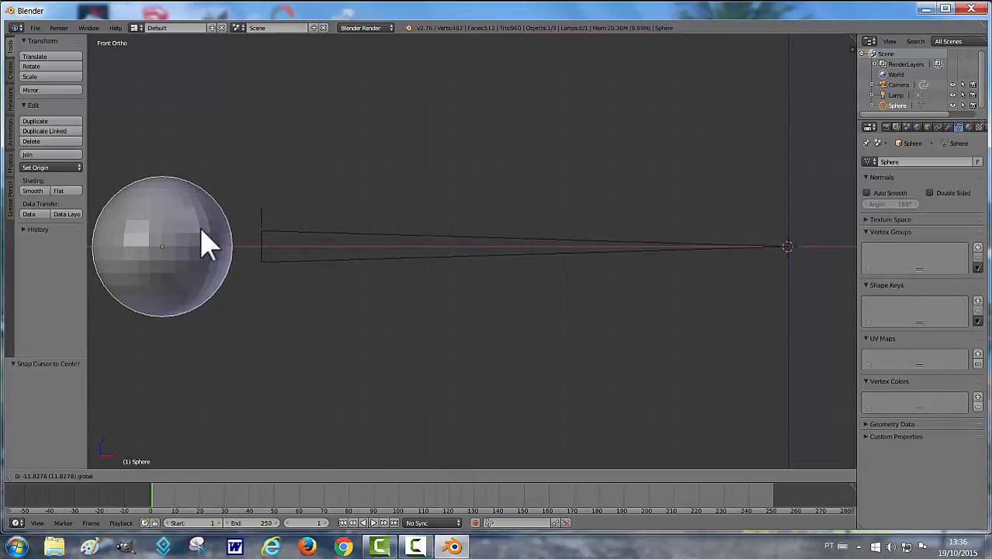
{"action": "left_click", "coordinate": [208, 245]}
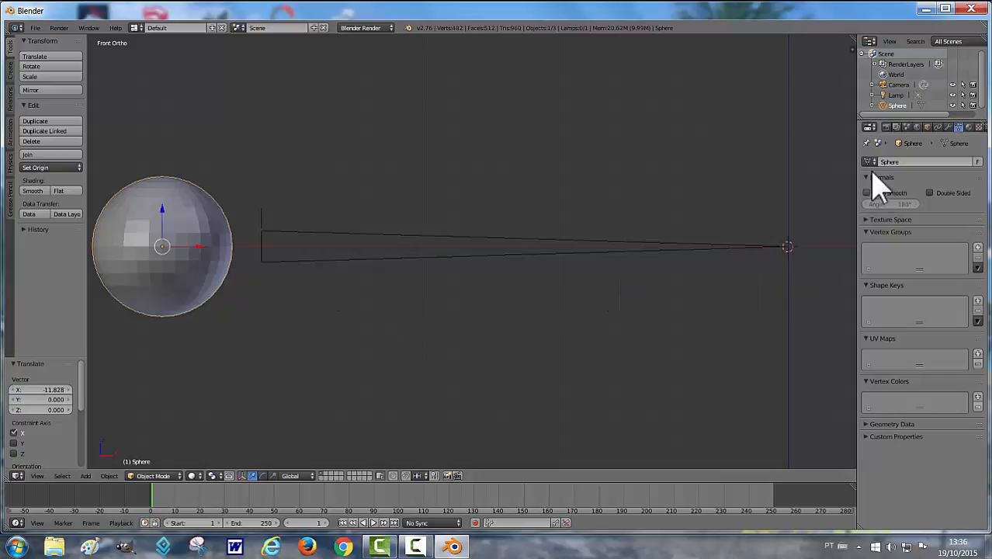
Step: Render the scene with the 300 mm lens to examine the telephoto framing of the moved sphere, and close the render
{"action": "left_click", "coordinate": [886, 127]}
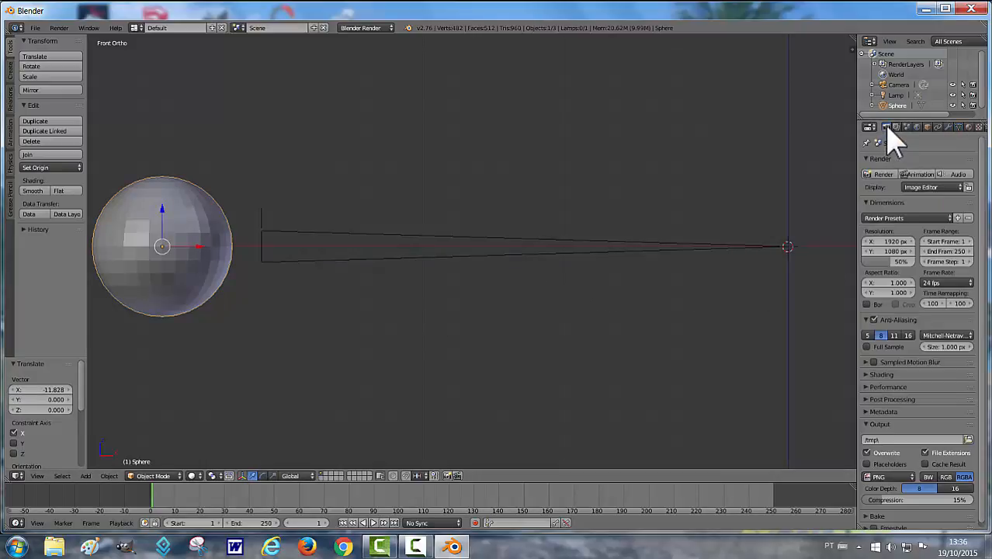
{"action": "left_click", "coordinate": [883, 174]}
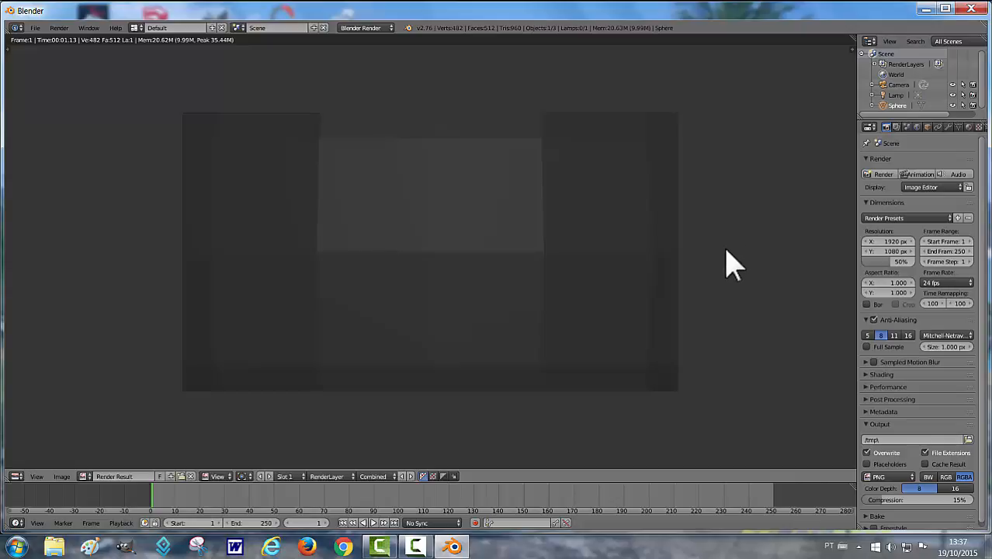
{"action": "key", "text": "Escape"}
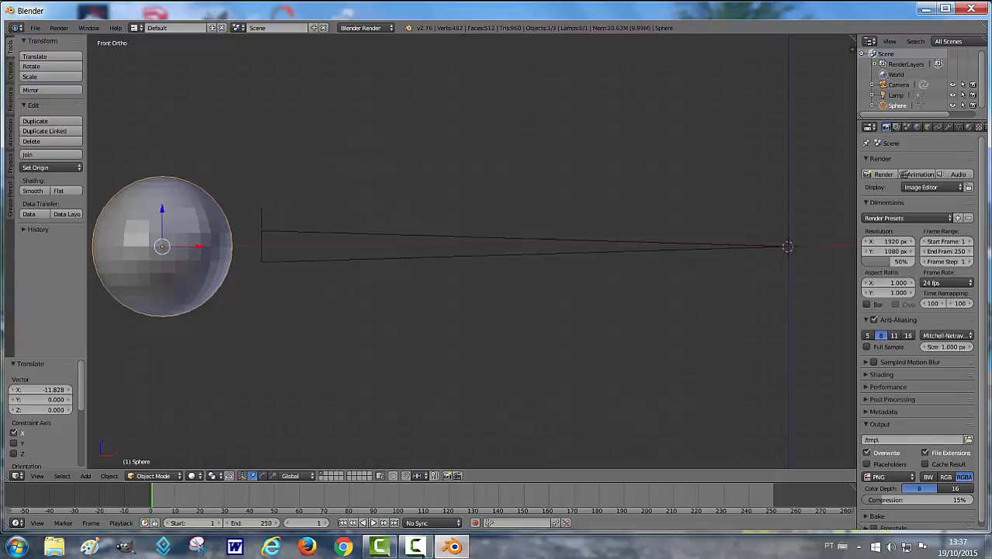
{"action": "left_click", "coordinate": [415, 548]}
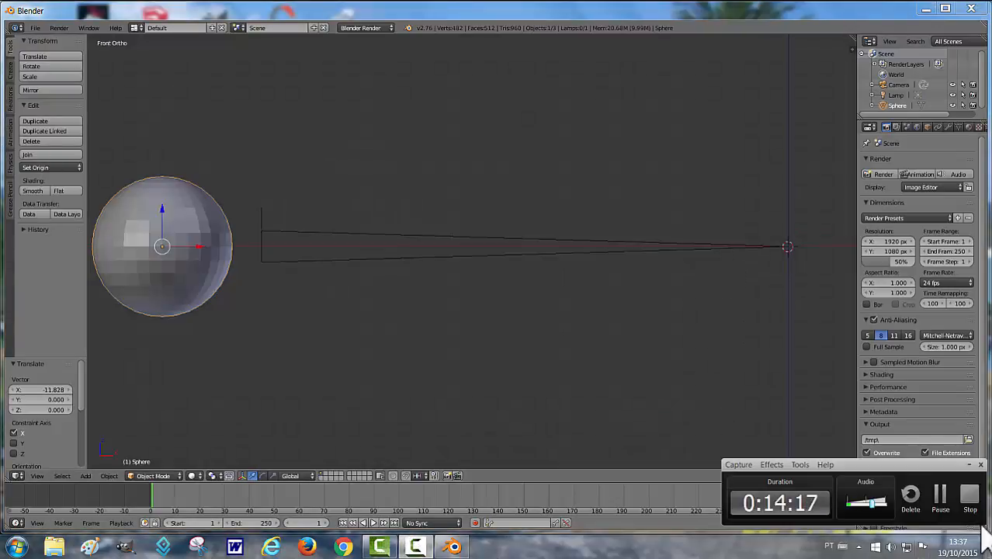
{"action": "left_click", "coordinate": [942, 495]}
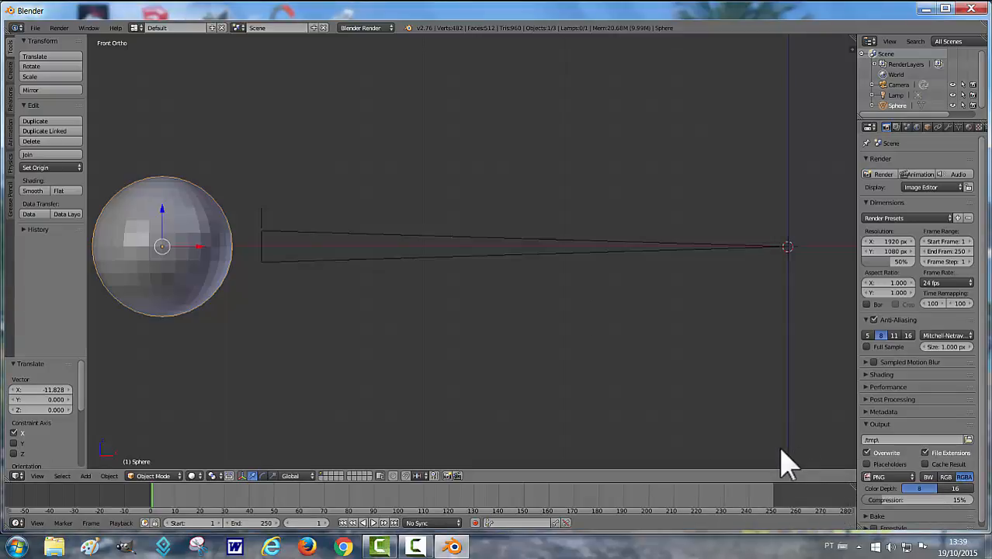